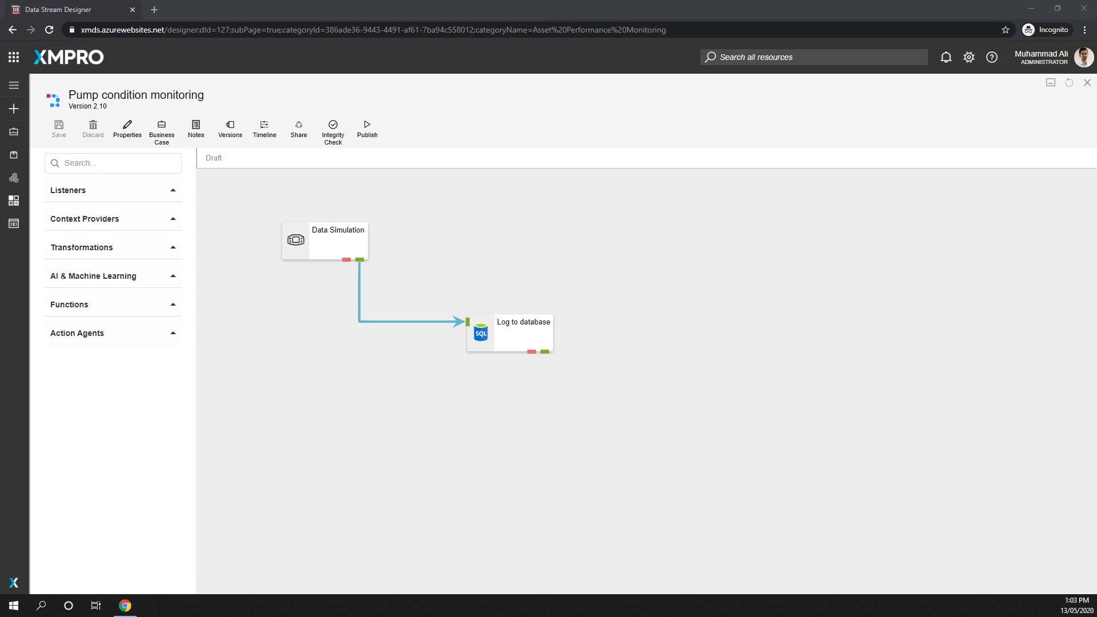
pyautogui.click(161, 339)
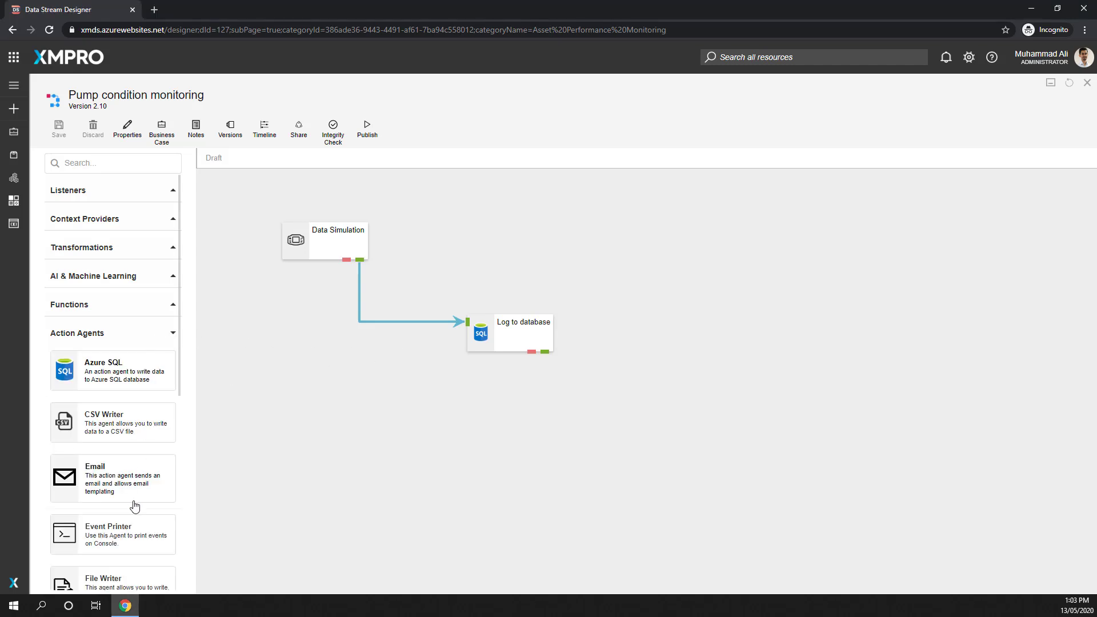
pyautogui.click(137, 340)
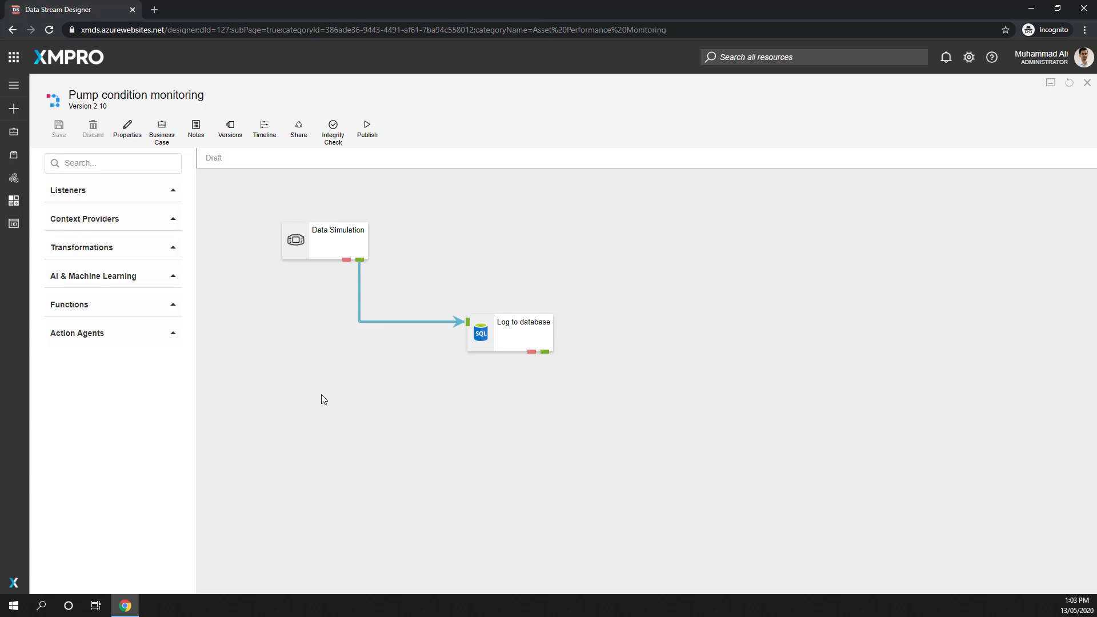
pyautogui.click(423, 326)
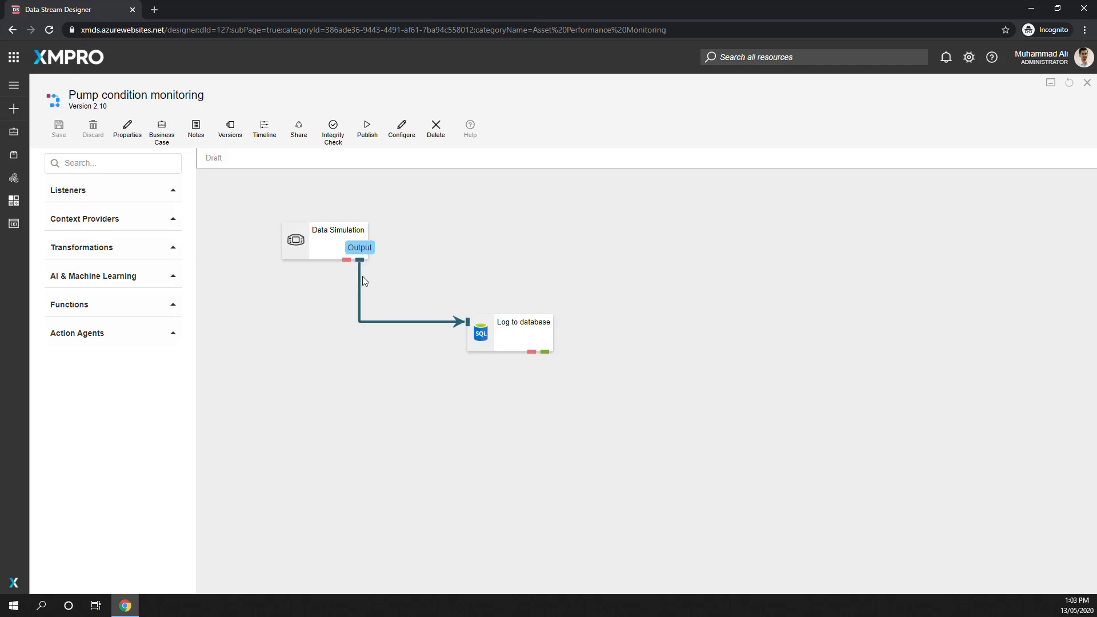
pyautogui.click(481, 334)
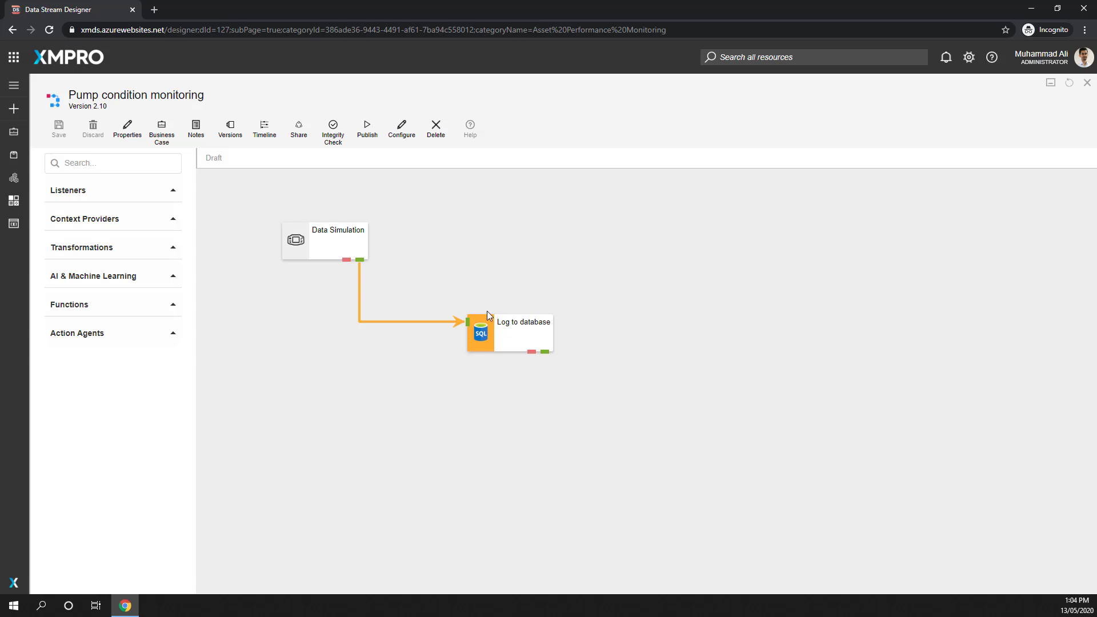
# - Open the input mapping of the arrow between Data Simulation and Log to database, and maximize it
pyautogui.click(414, 324)
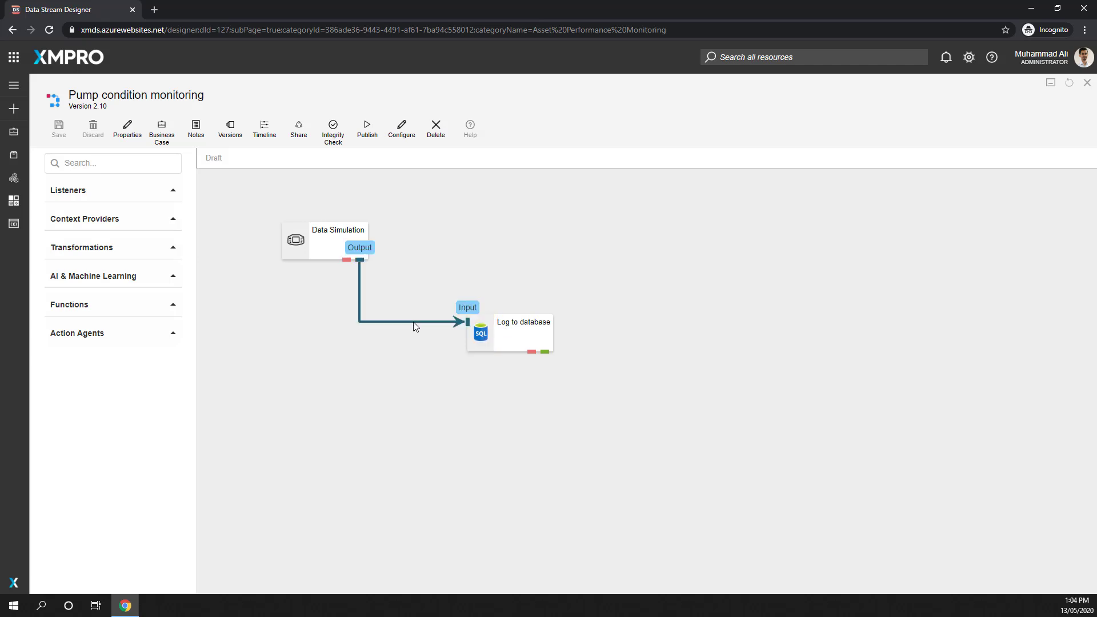
pyautogui.click(403, 136)
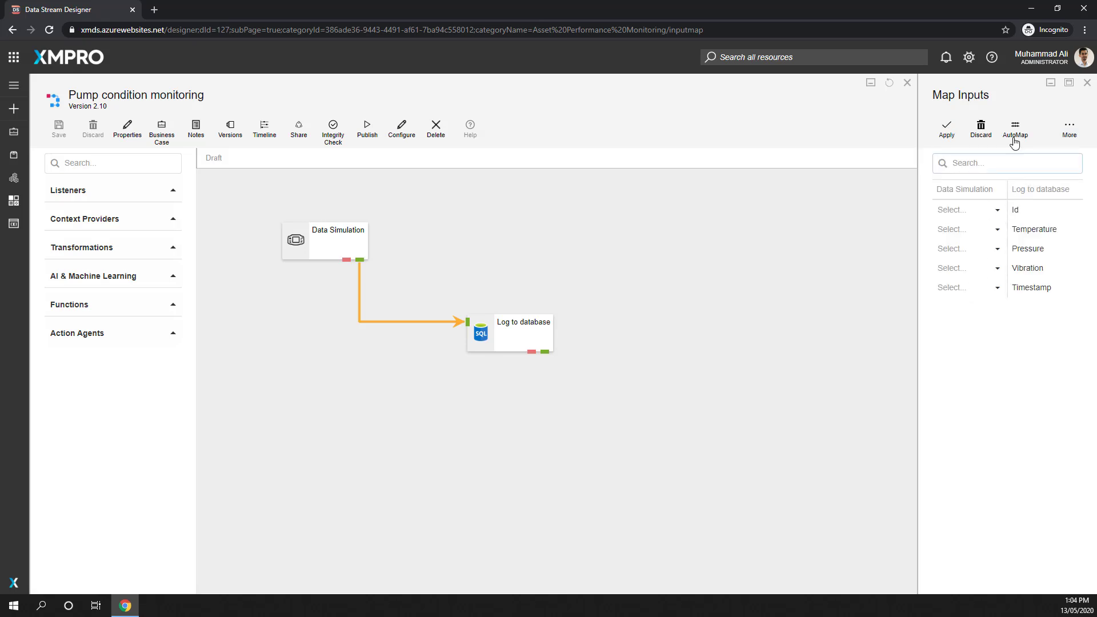
pyautogui.click(1069, 84)
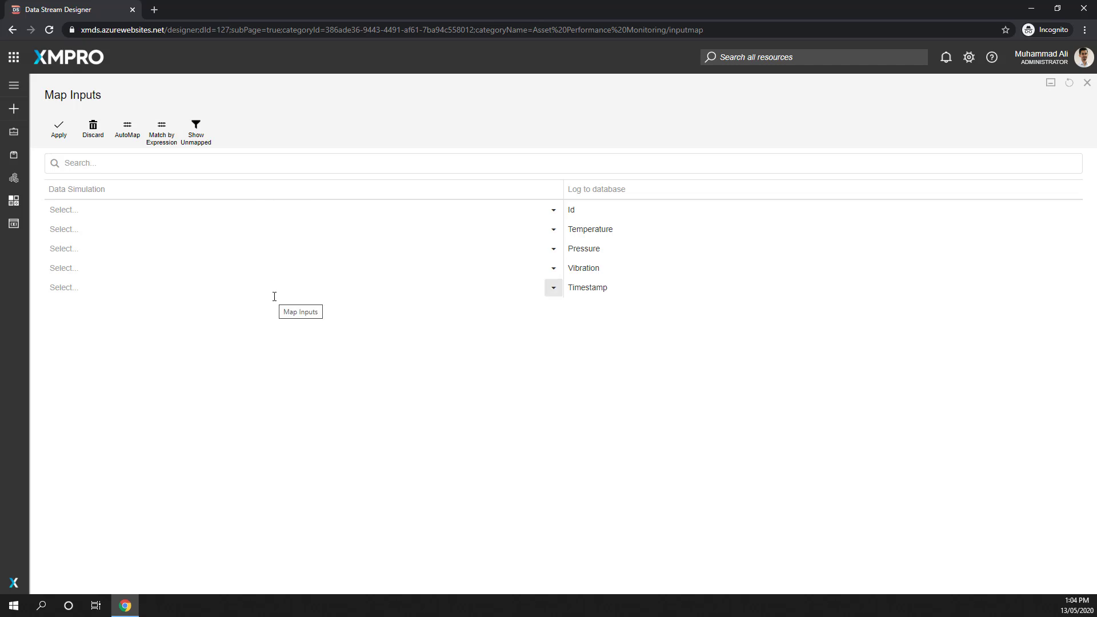
# - Map the ReadingNo input to the Id field, and save the data stream with that mapping applied
pyautogui.click(553, 210)
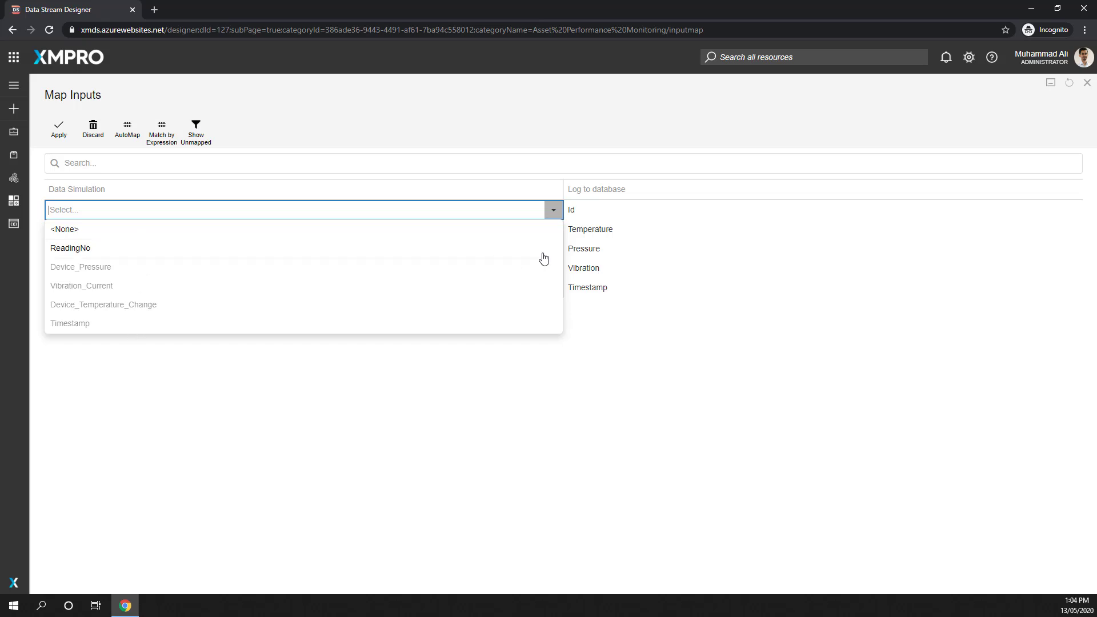
pyautogui.click(553, 382)
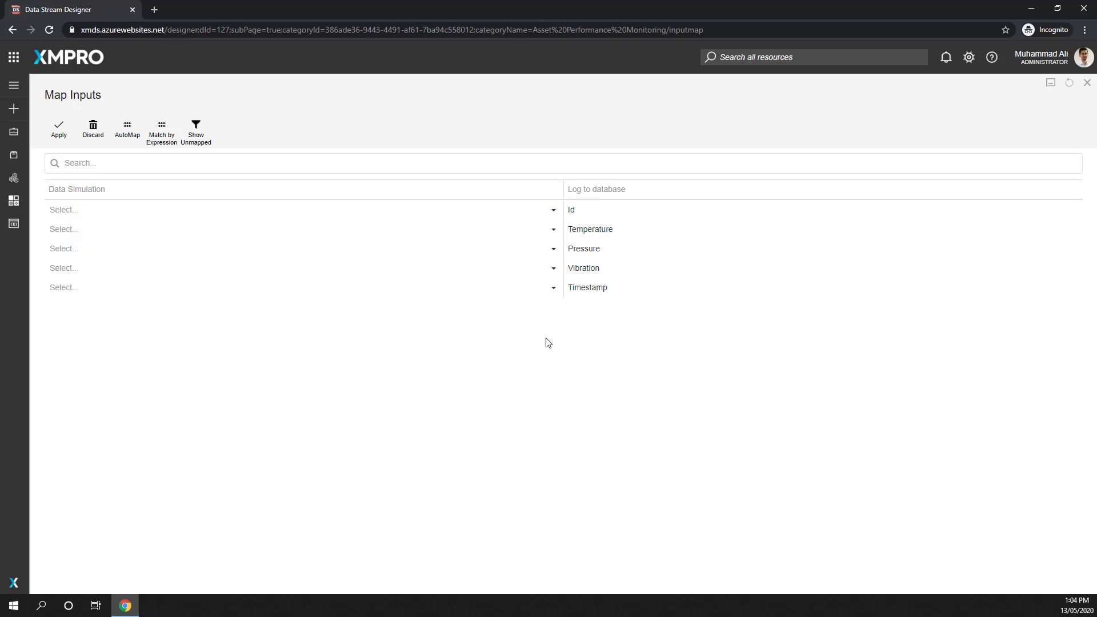
pyautogui.click(554, 210)
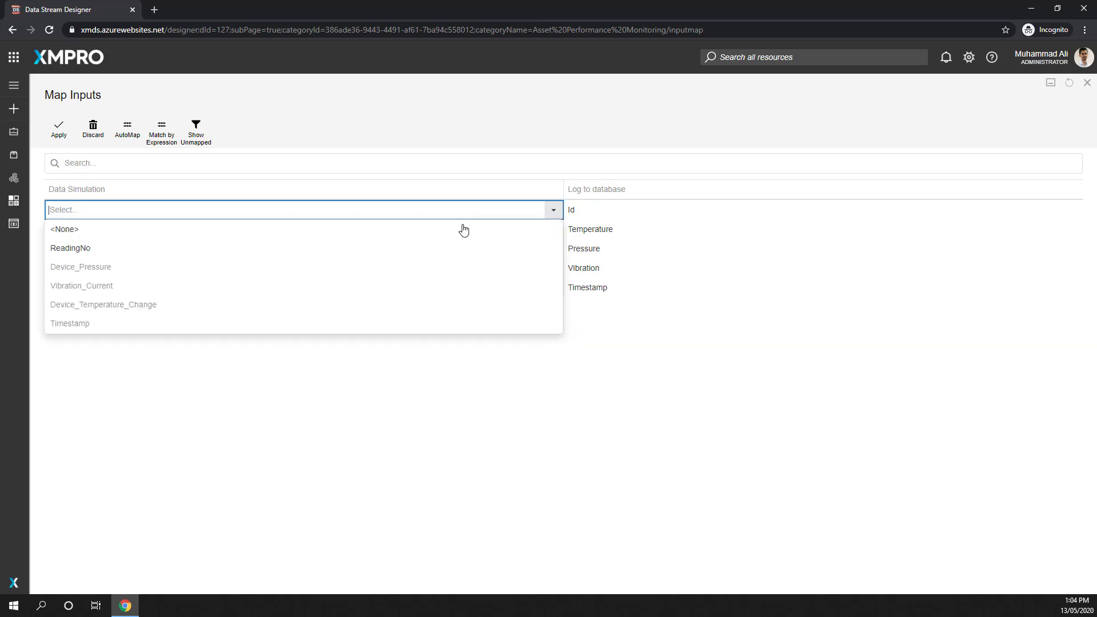
pyautogui.click(108, 252)
pyautogui.click(622, 394)
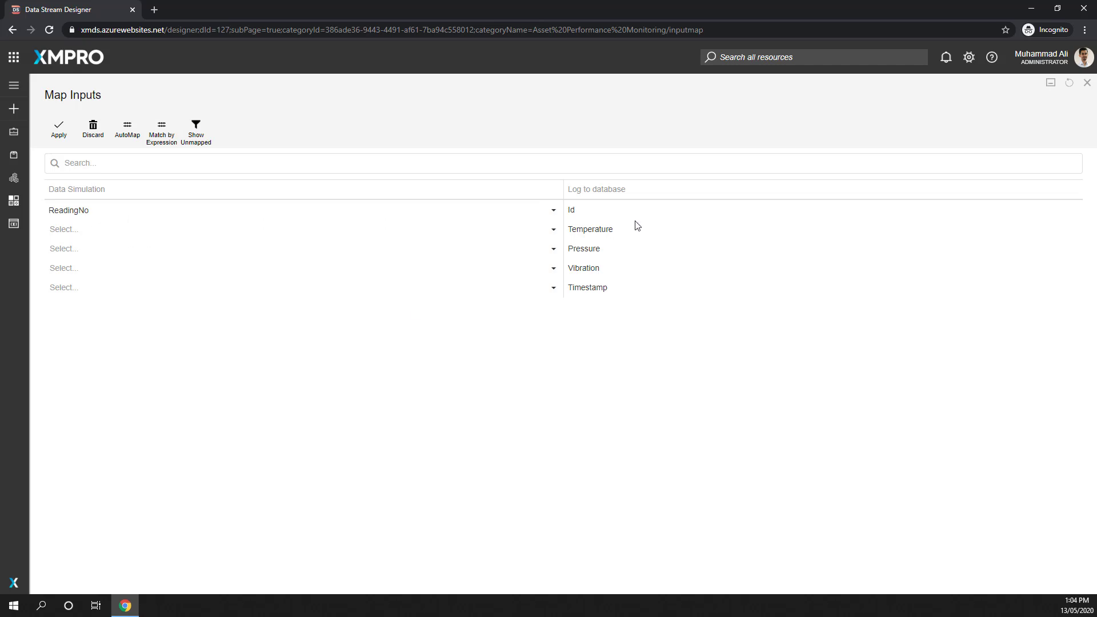
pyautogui.click(59, 136)
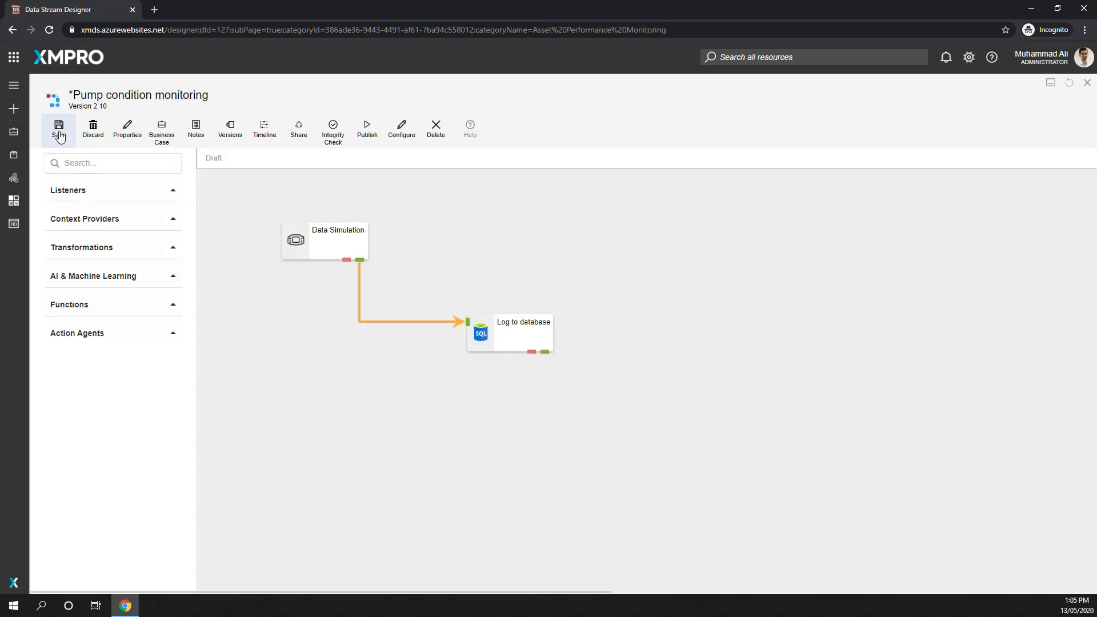
pyautogui.click(58, 136)
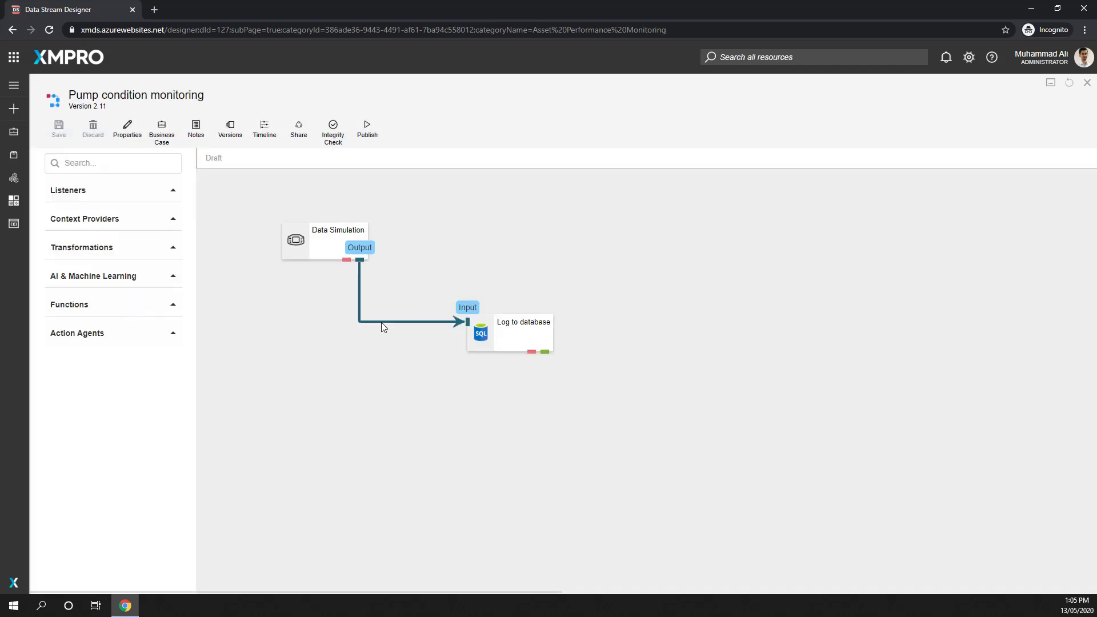
# - Reopen the input mapping of the arrow into Log to database at full width
pyautogui.click(382, 322)
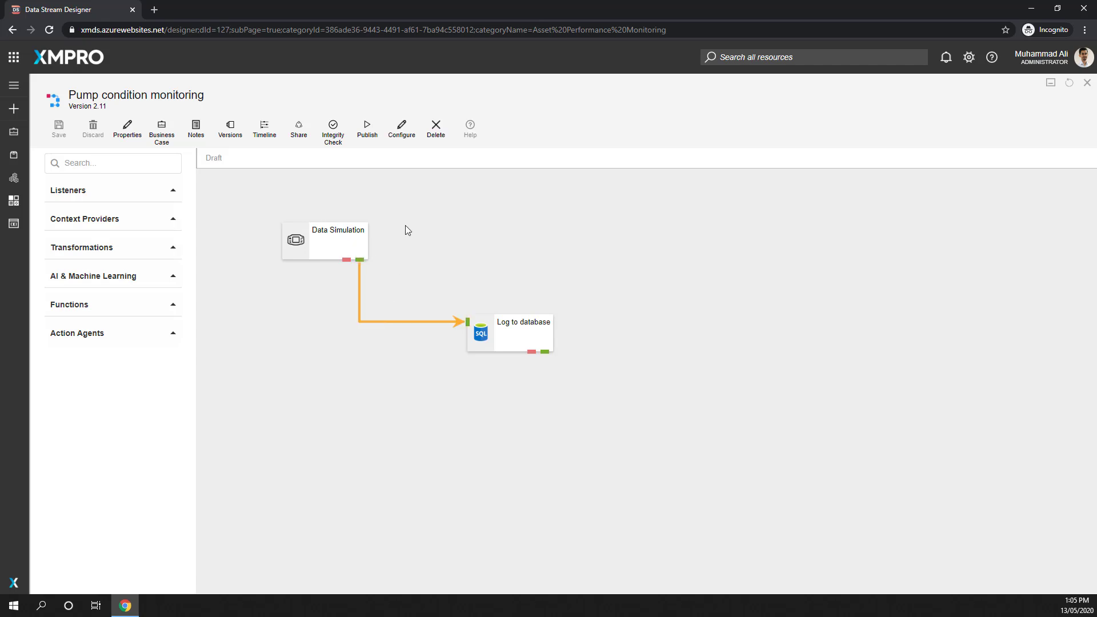
pyautogui.click(400, 133)
pyautogui.click(1069, 83)
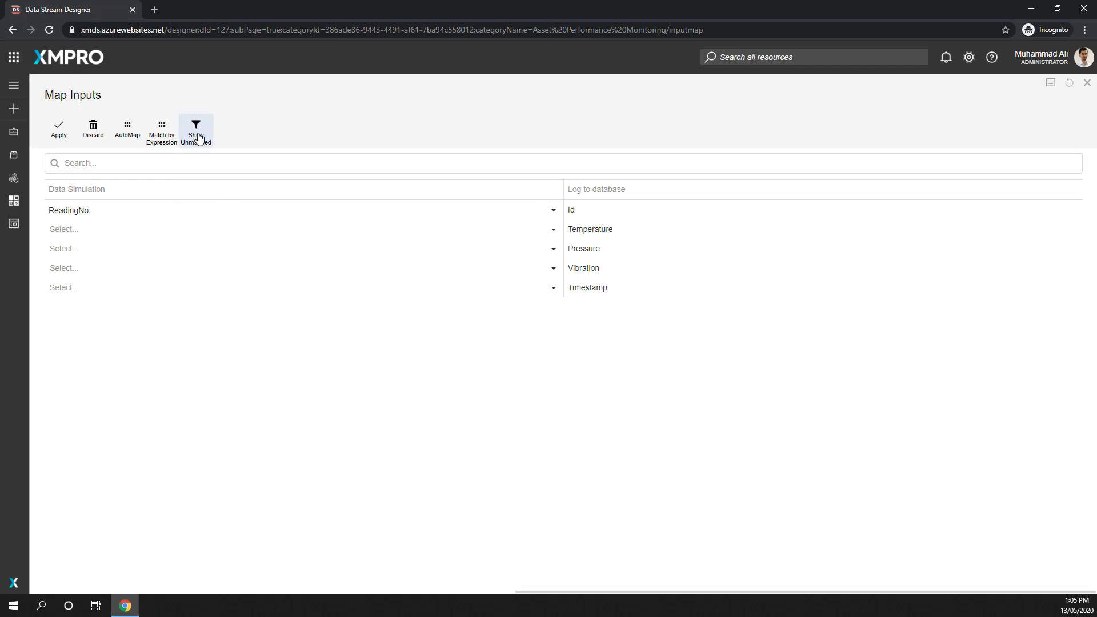
# - Filter the mapping list to unmapped fields only, and restore the full list
pyautogui.click(198, 138)
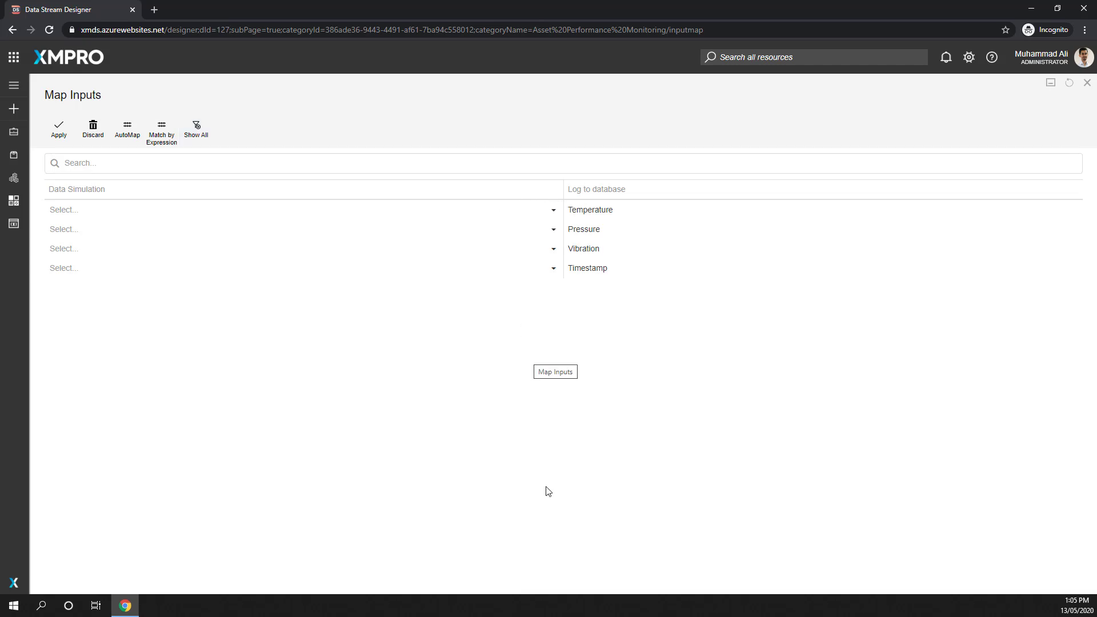
pyautogui.click(197, 136)
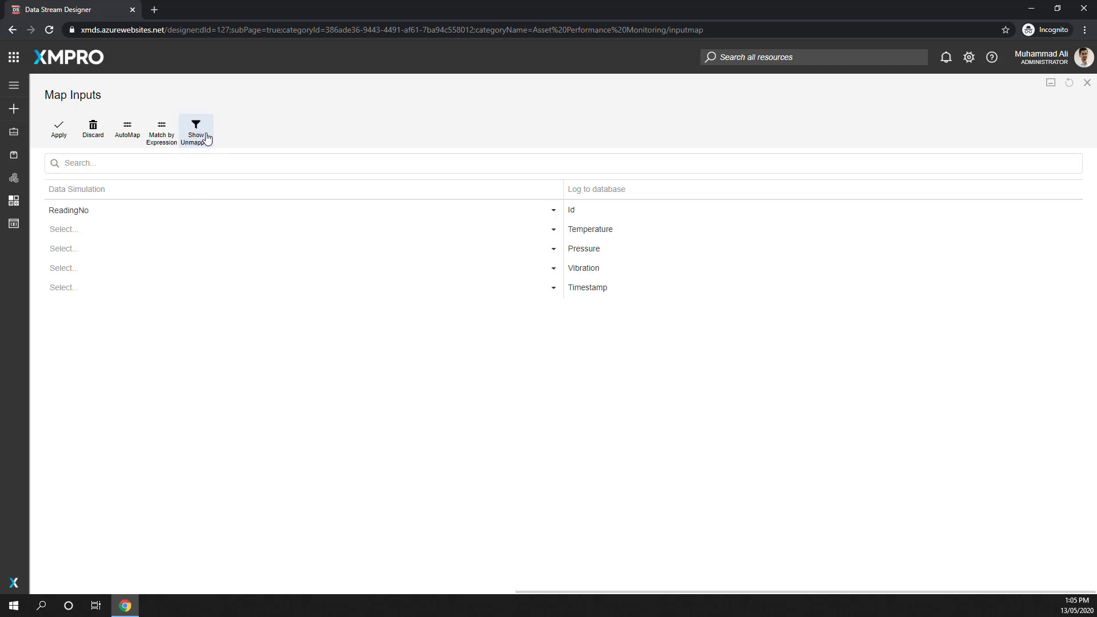
# - AutoMap the inputs with identical names, and check the source options offered for Timestamp and Temperature
pyautogui.click(127, 139)
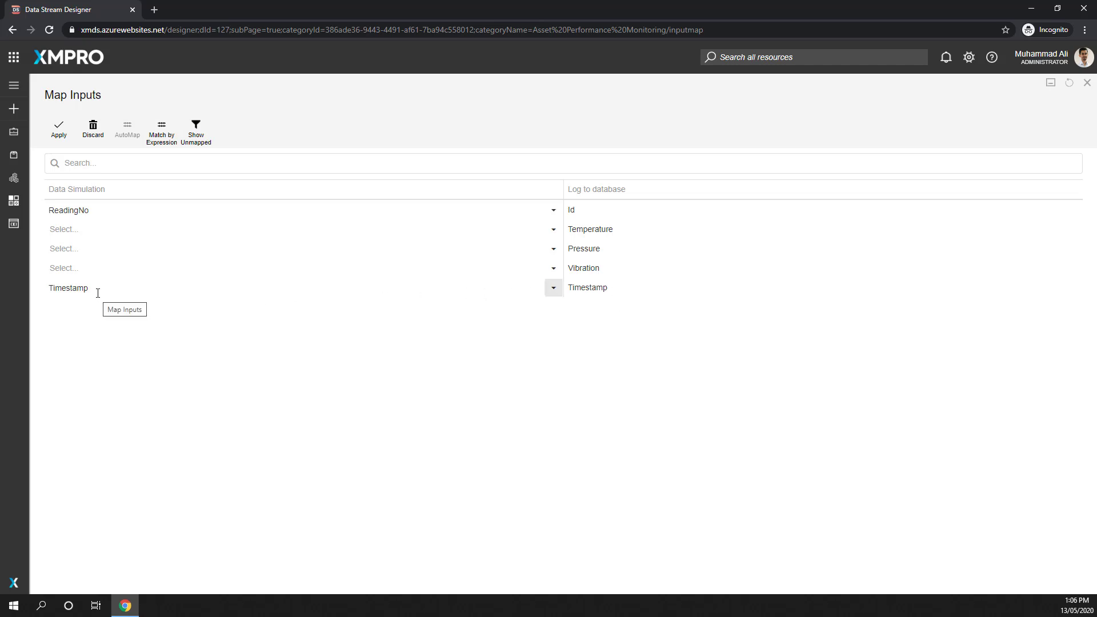
pyautogui.click(552, 288)
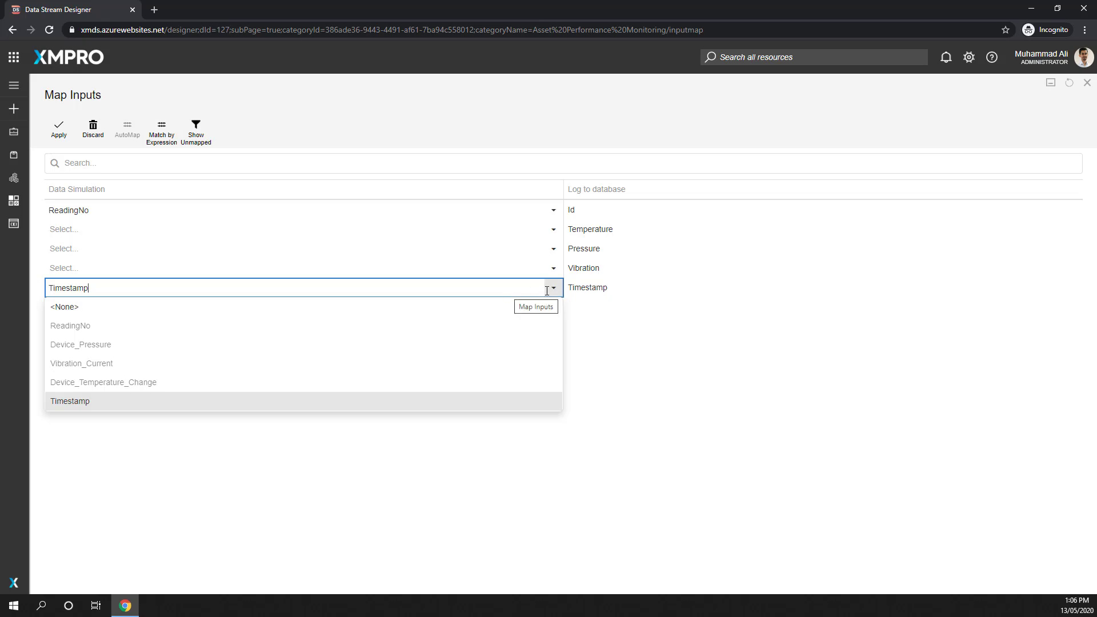
pyautogui.click(634, 388)
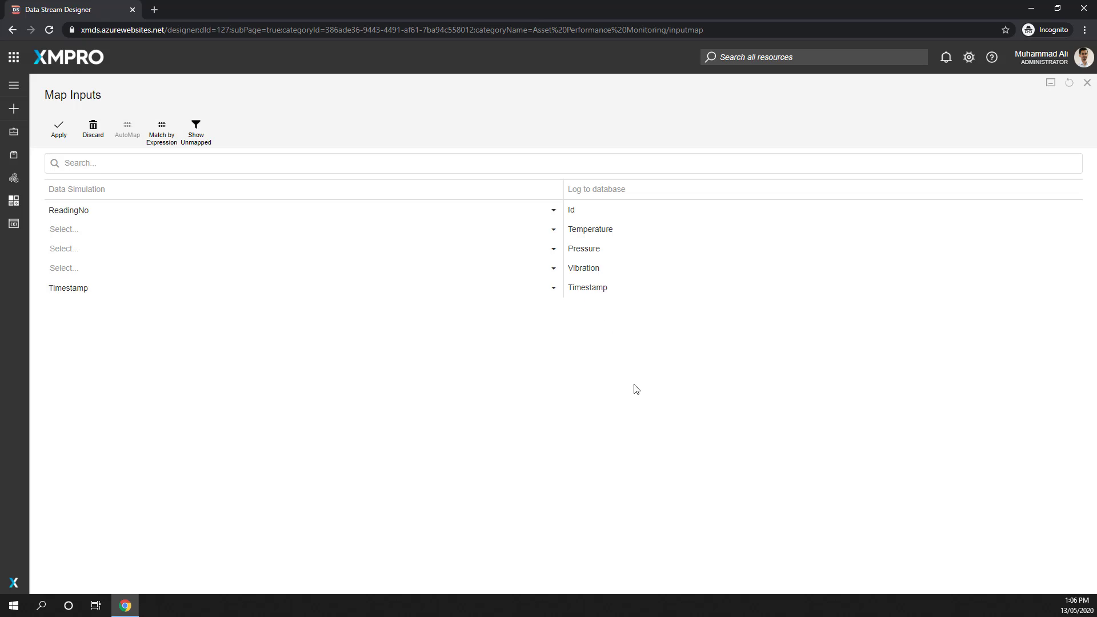
pyautogui.click(554, 230)
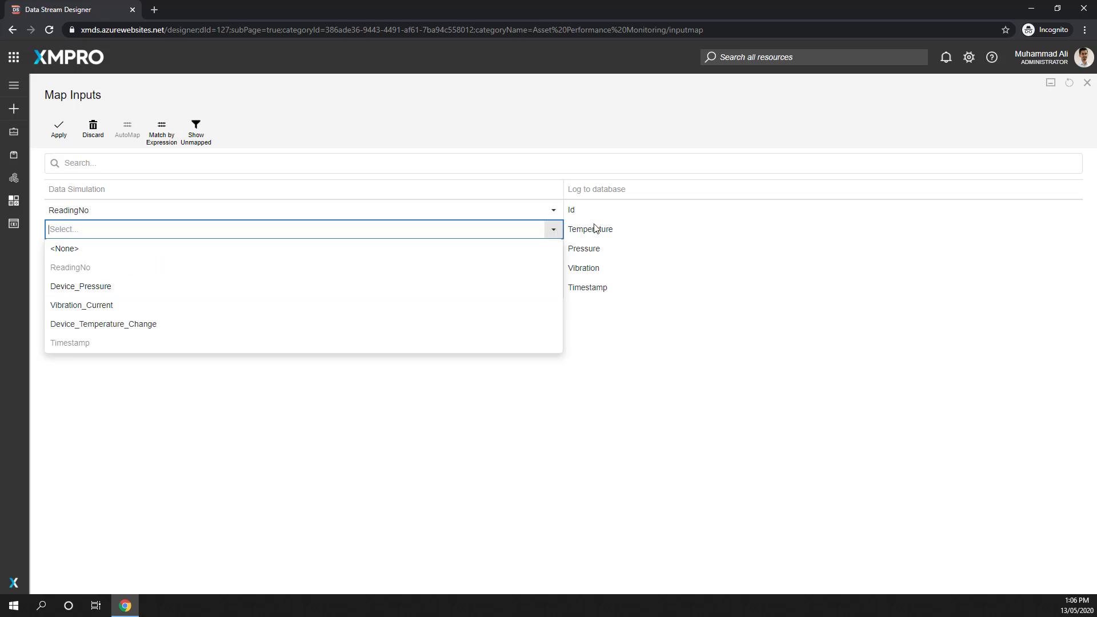
pyautogui.click(708, 406)
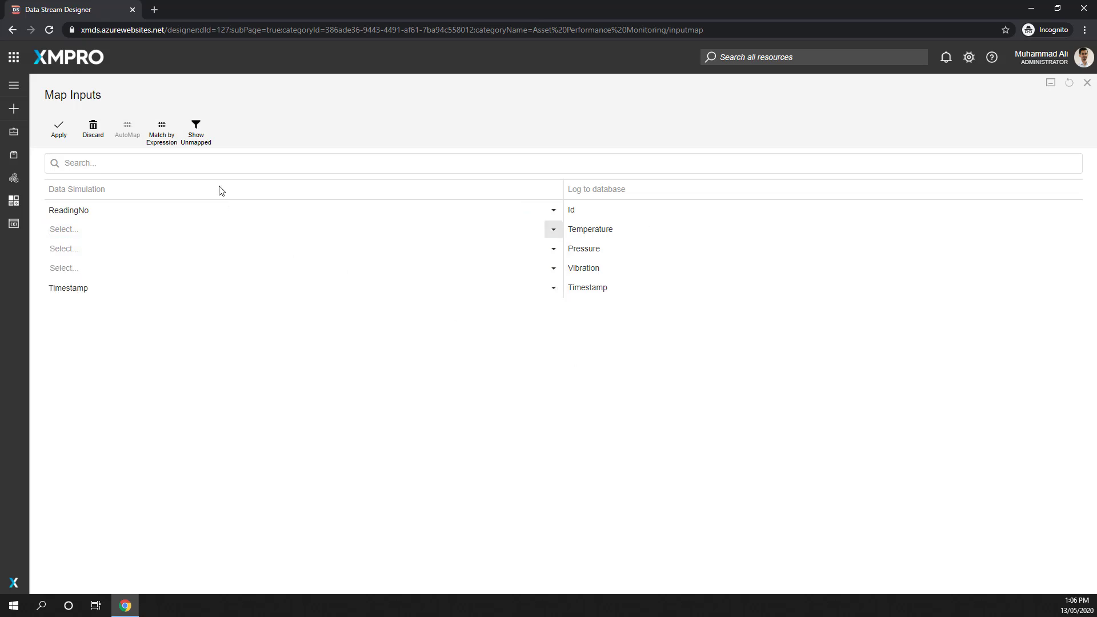
# - Match the remaining inputs by the prefix "Device_", and check the source selected for Pressure
pyautogui.click(162, 138)
pyautogui.click(165, 210)
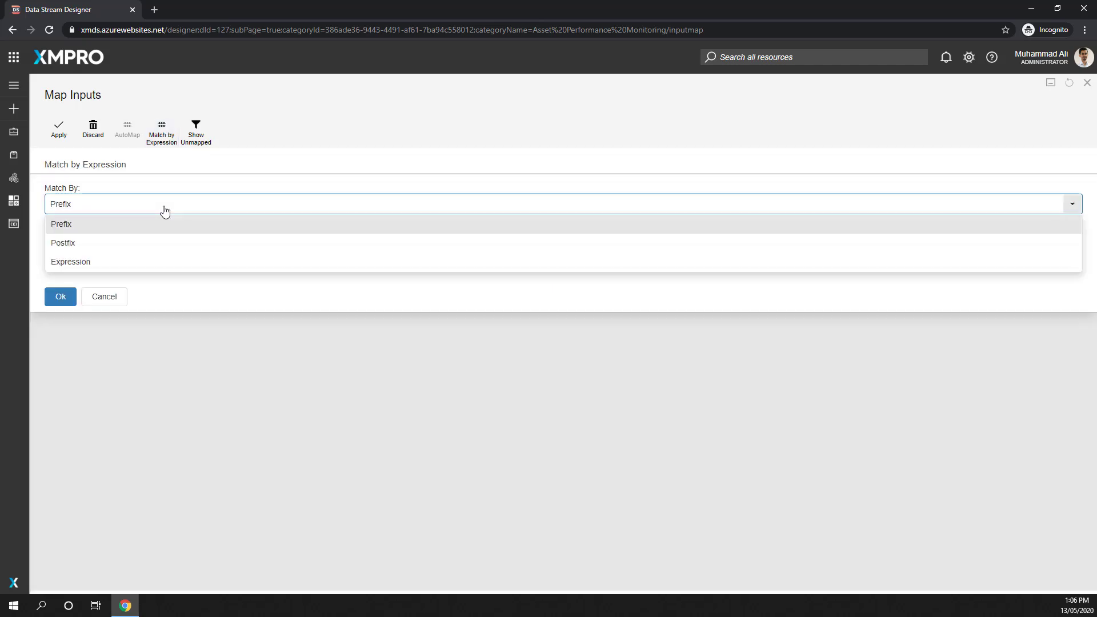
pyautogui.click(91, 224)
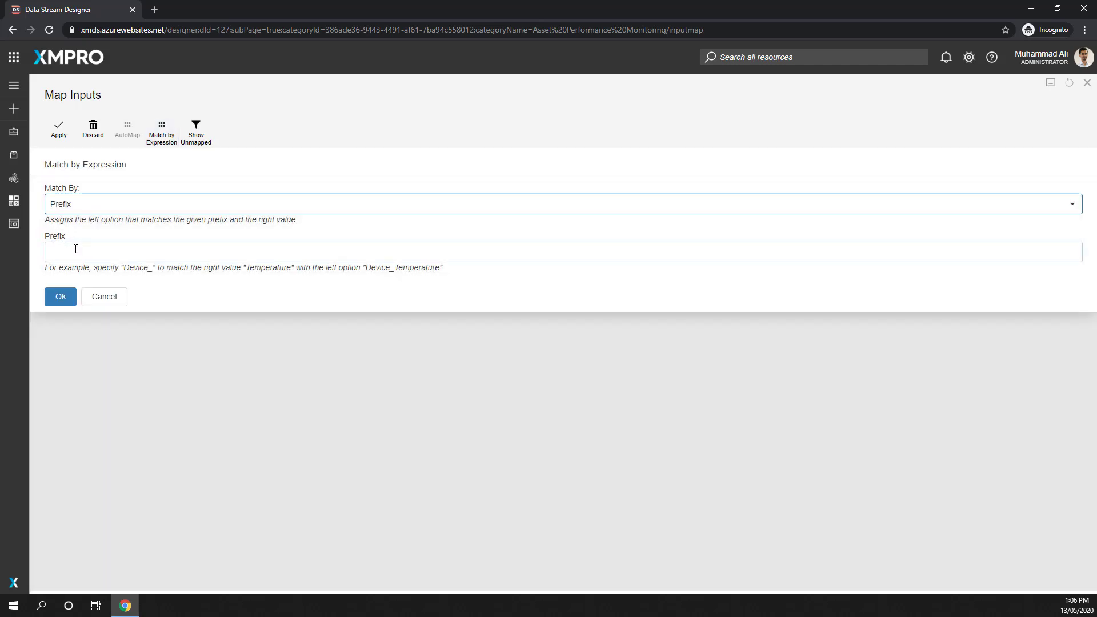
pyautogui.click(89, 253)
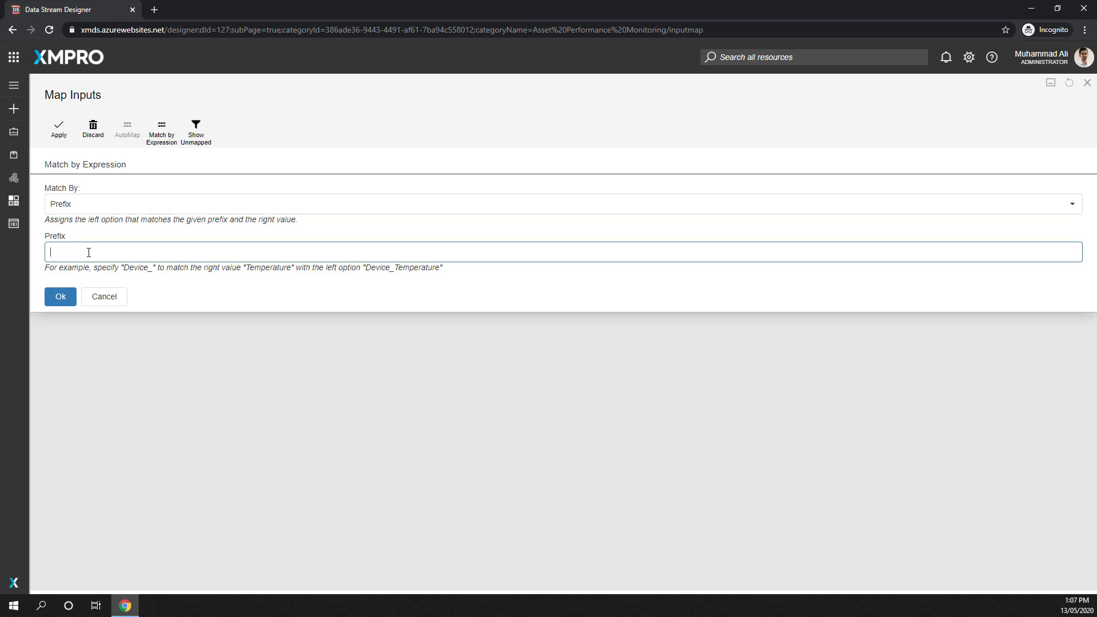
pyautogui.write('vice_')
pyautogui.click(60, 297)
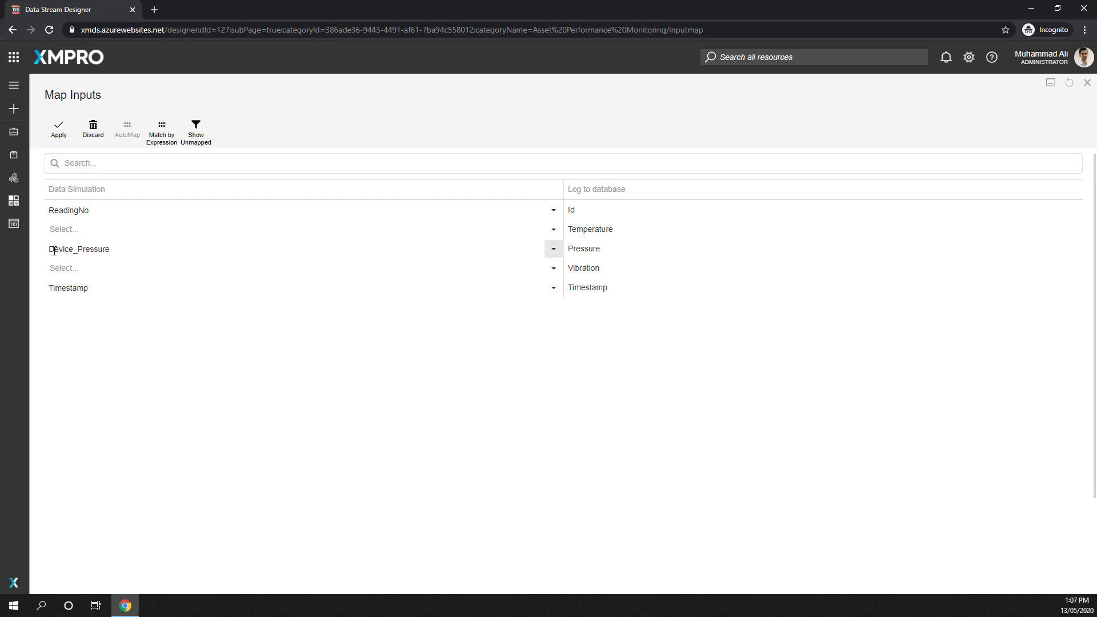
pyautogui.click(553, 248)
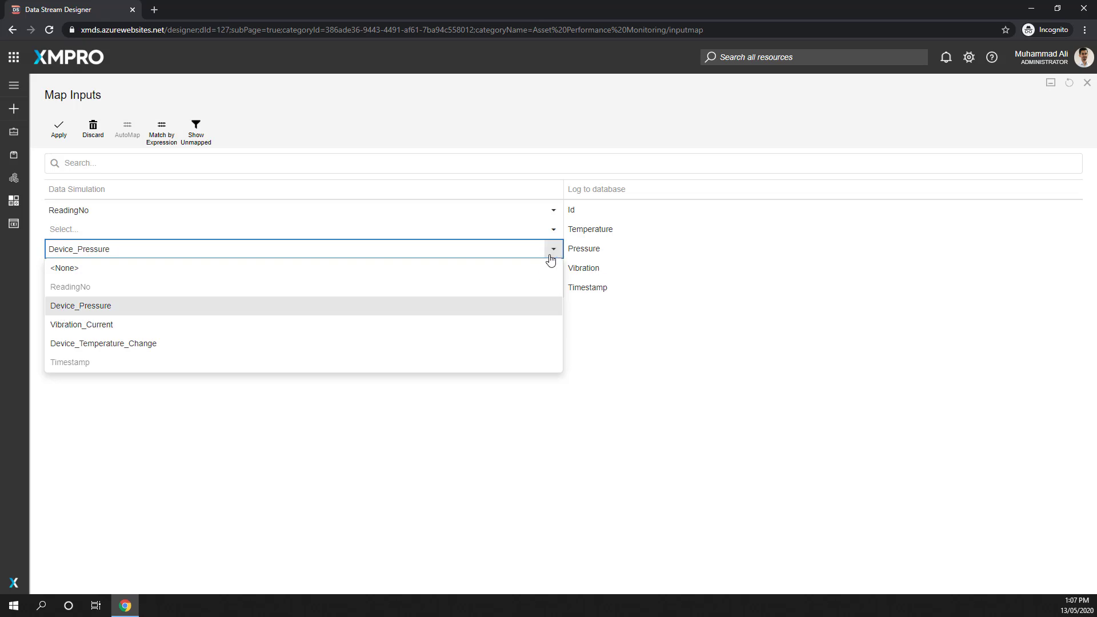
pyautogui.click(603, 426)
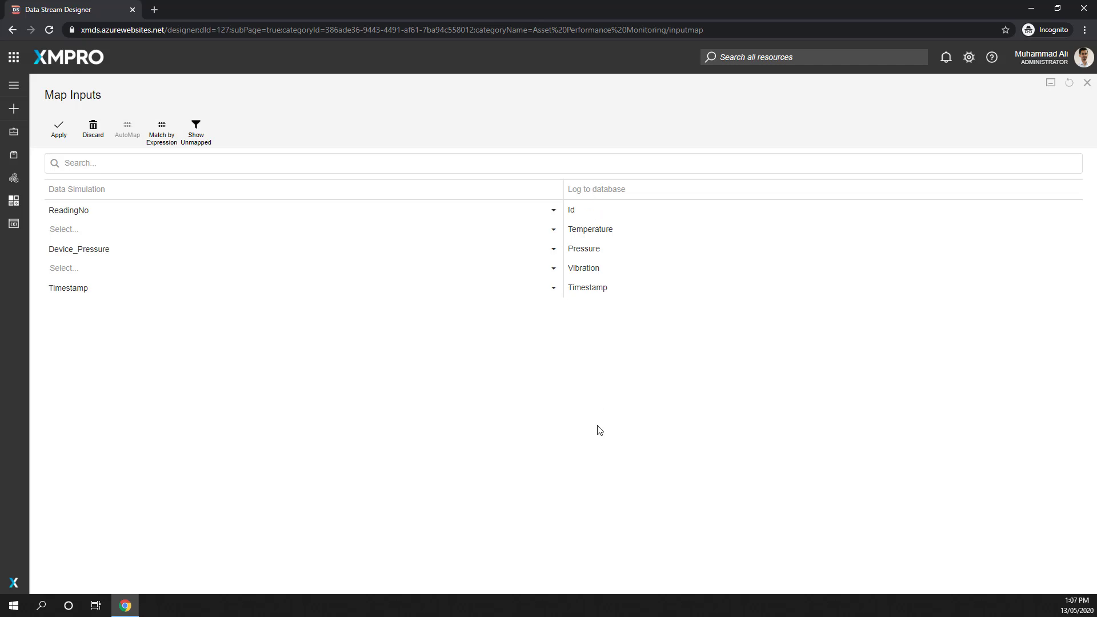
# - Match the remaining inputs by the postfix "_Current"
pyautogui.click(162, 136)
pyautogui.click(131, 206)
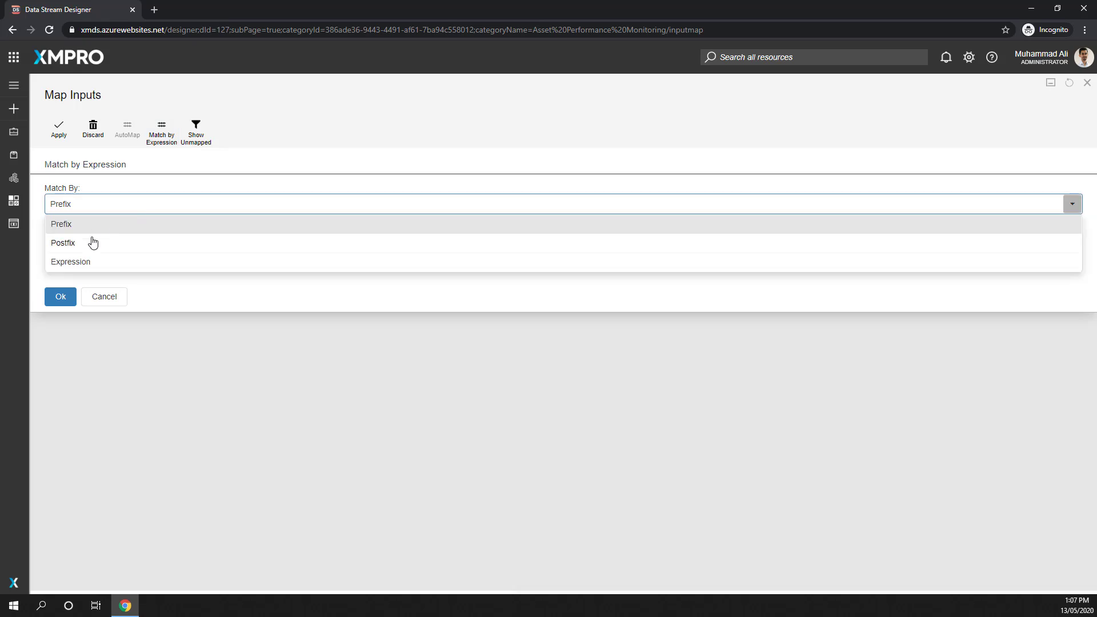
pyautogui.click(91, 240)
pyautogui.click(90, 250)
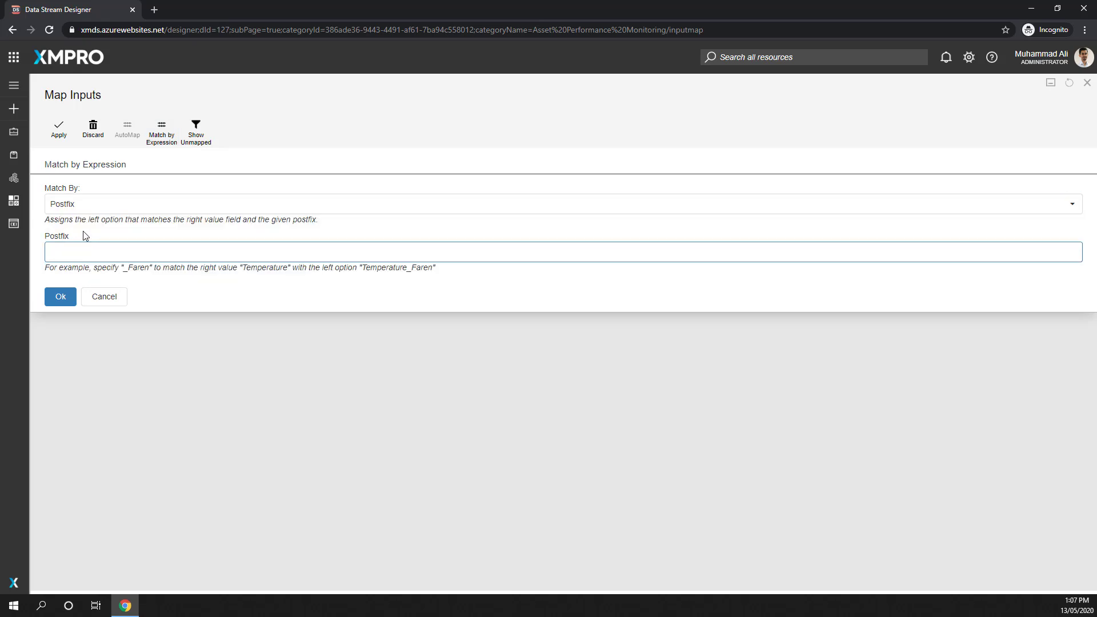
pyautogui.write('_Current')
pyautogui.click(68, 297)
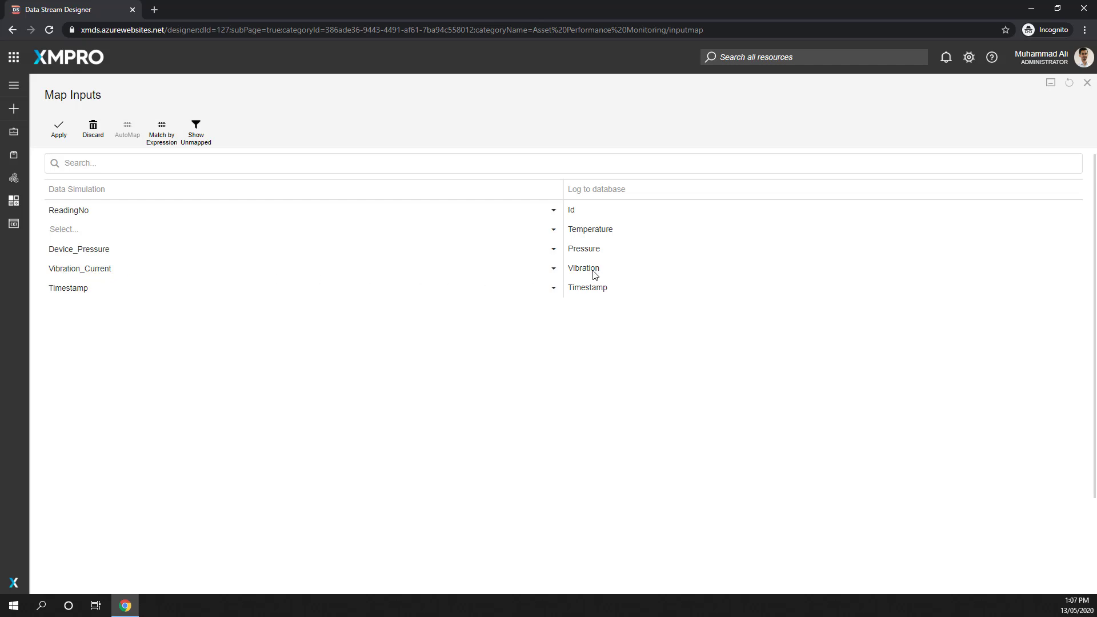
# - Match the remaining input by the expression "Device_$1_Change", and restore the mapping view to its docked size
pyautogui.click(161, 133)
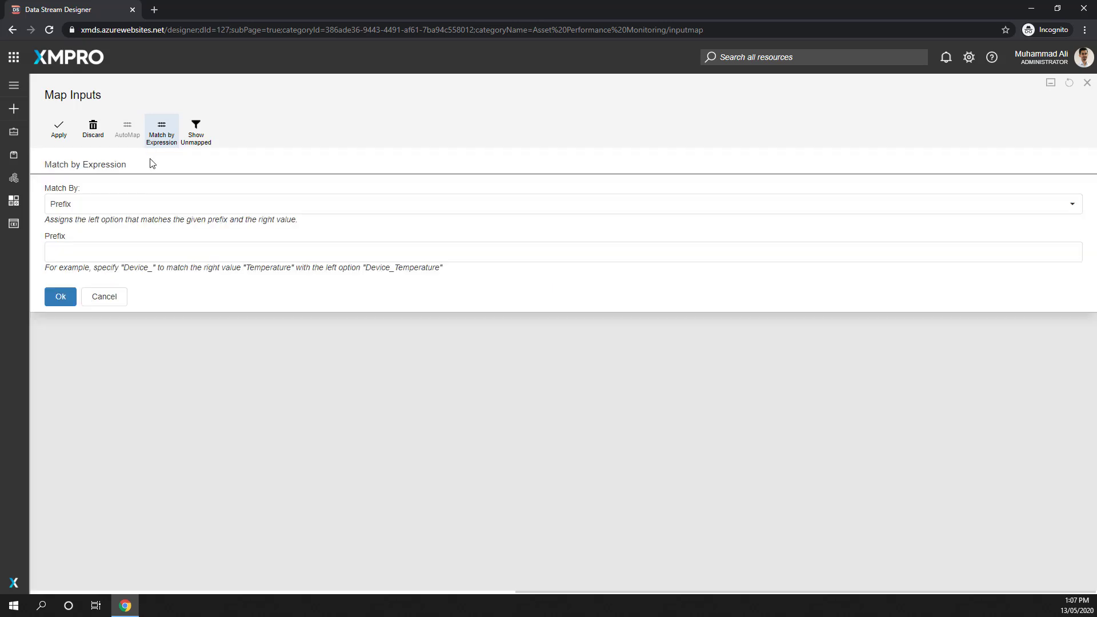
pyautogui.click(137, 211)
pyautogui.click(91, 260)
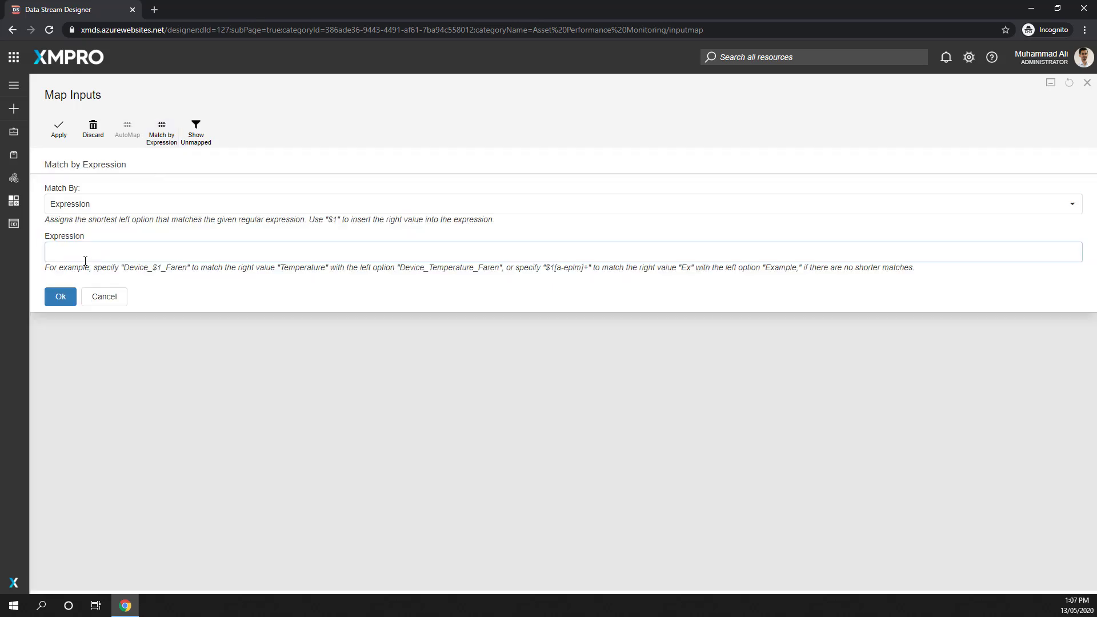
pyautogui.click(86, 255)
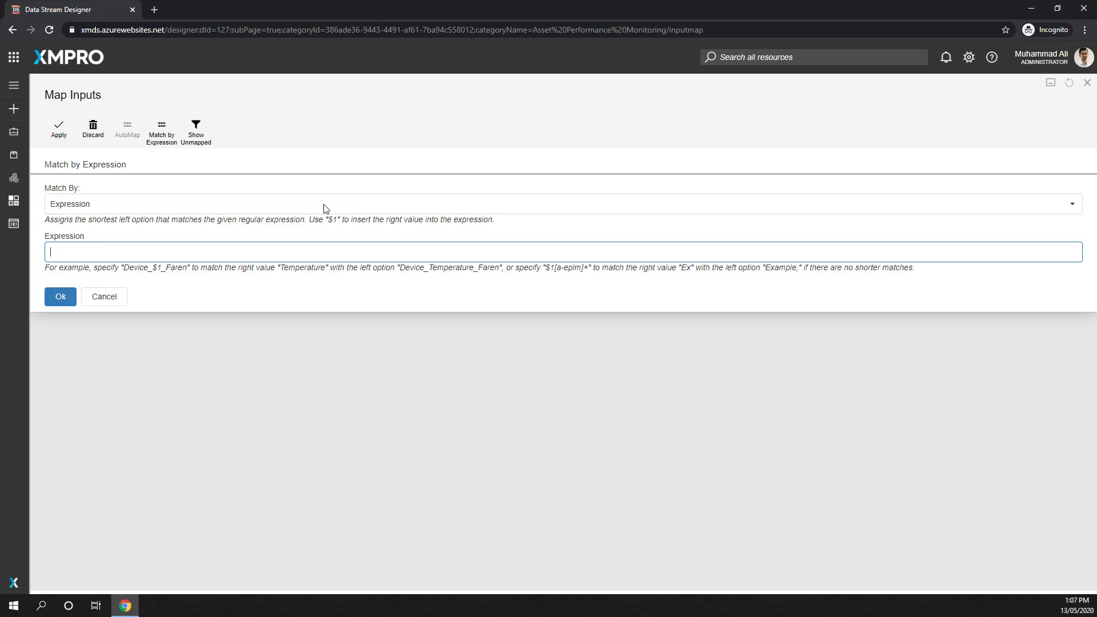
pyautogui.write('DEvice')
pyautogui.press('BackSpace')
pyautogui.press('BackSpace')
pyautogui.press('BackSpace')
pyautogui.press('BackSpace')
pyautogui.press('BackSpace')
pyautogui.press('BackSpace')
pyautogui.write('evice_$1_Chnage')
pyautogui.click(59, 297)
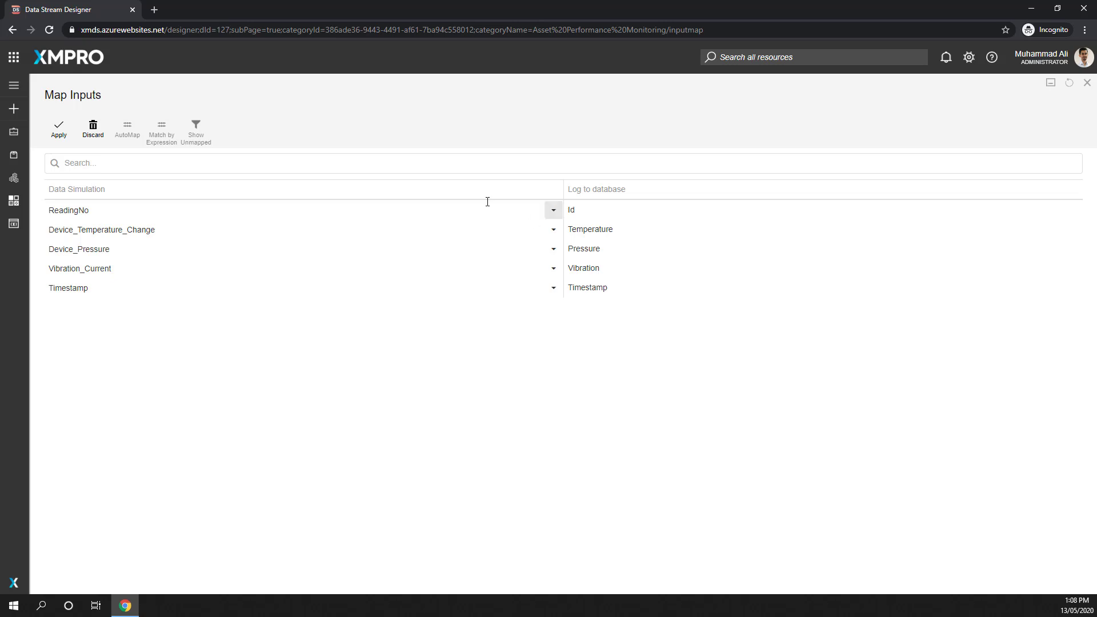
pyautogui.doubleClick(709, 118)
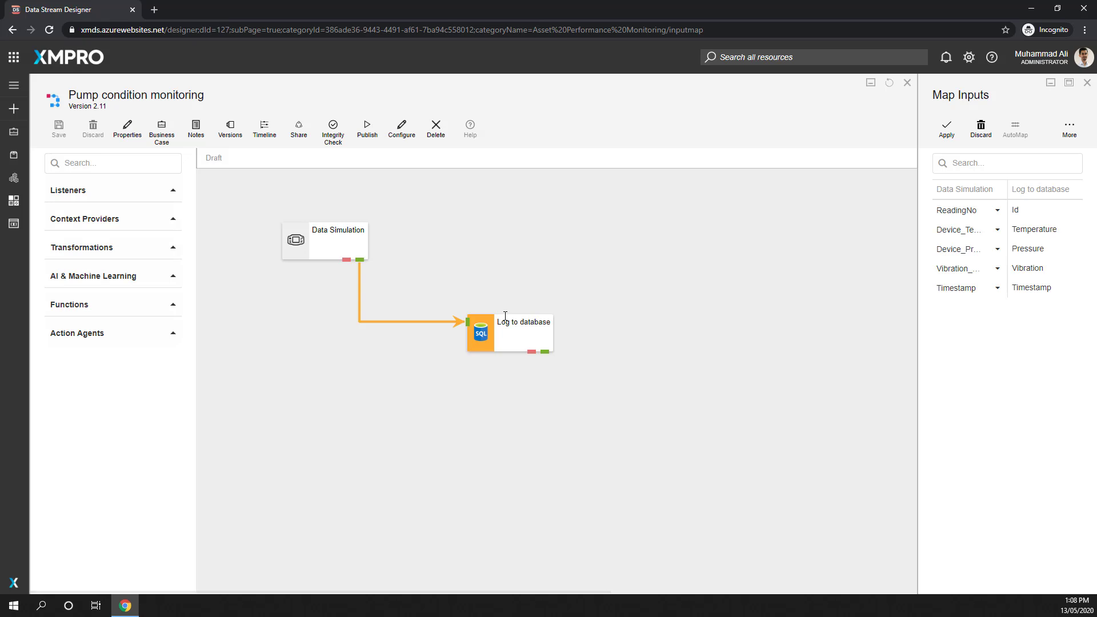